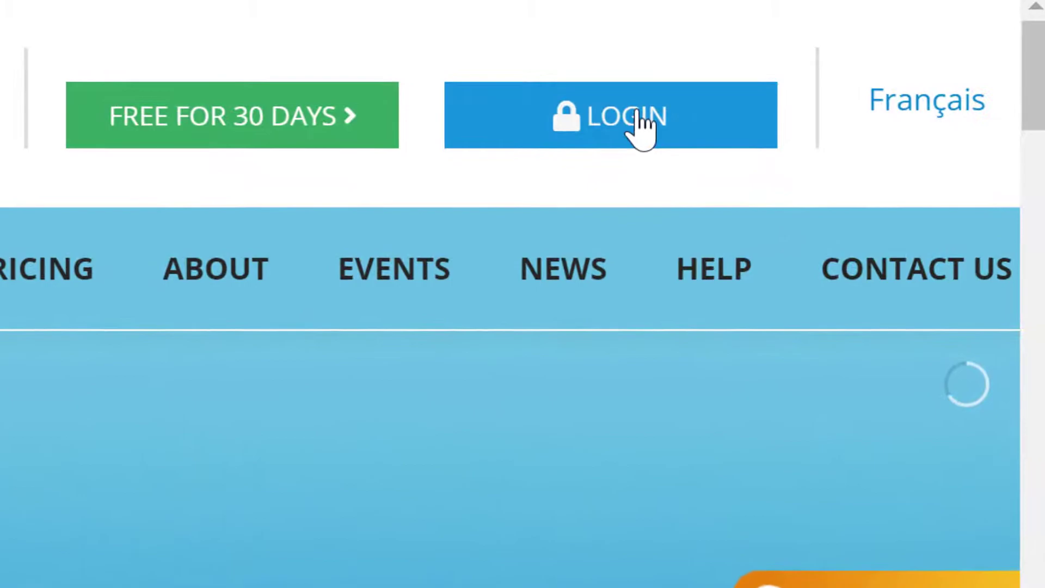
Sign in to ConsignO Cloud with the account e-mail address and password.
click(642, 130)
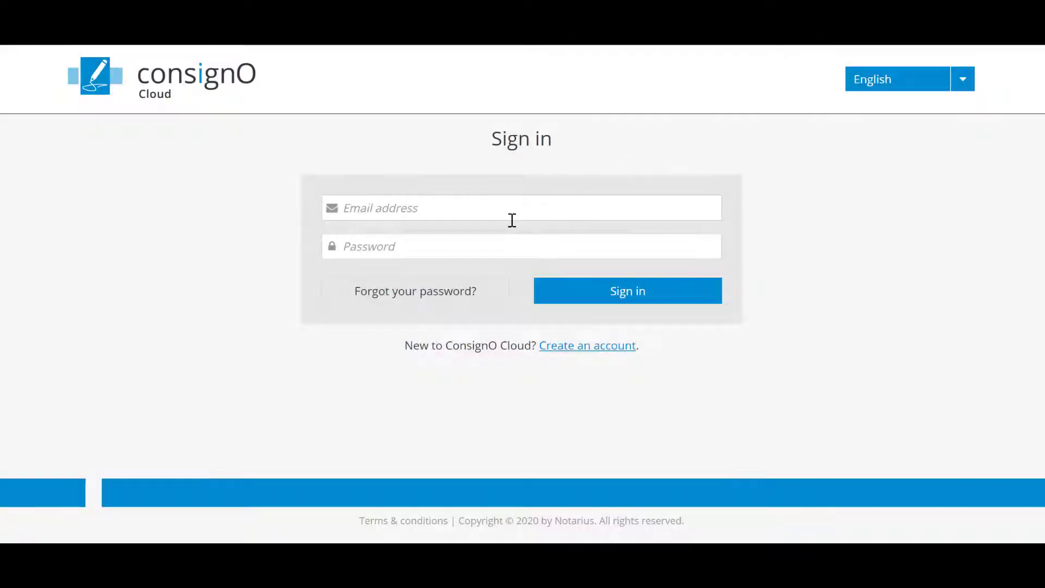
click(510, 220)
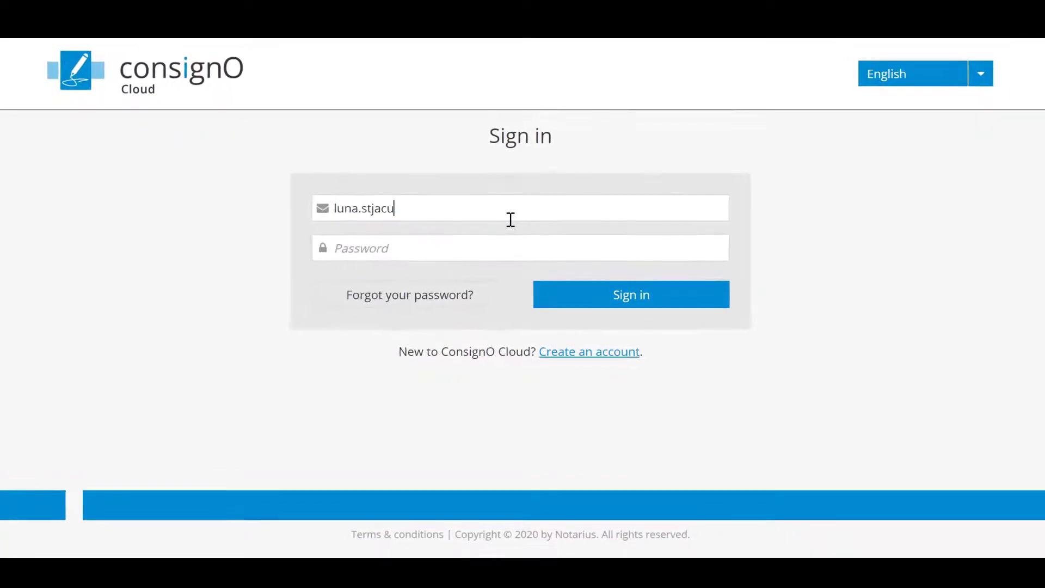
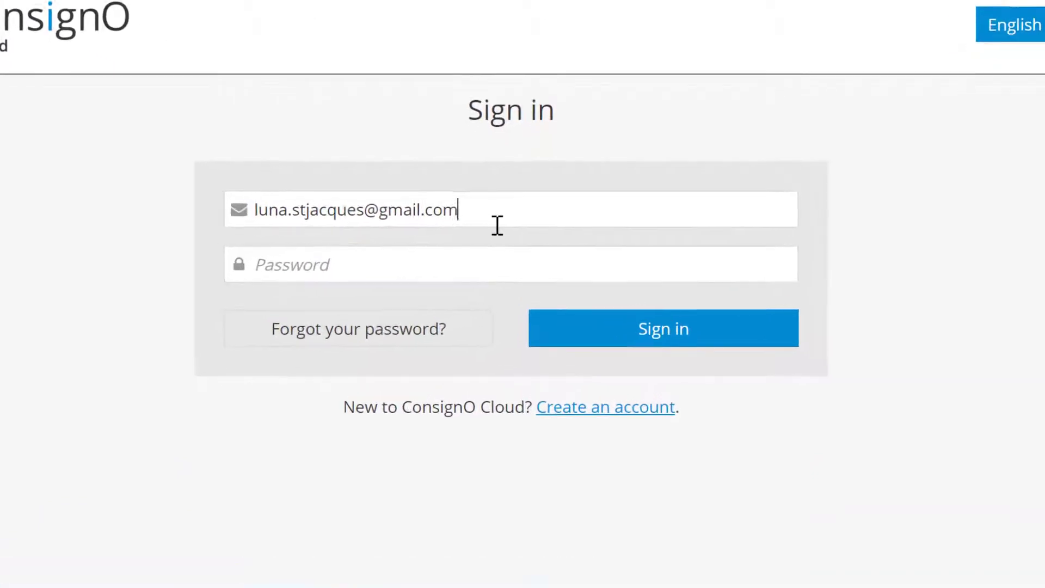
key(Tab)
text(•••••••••••)
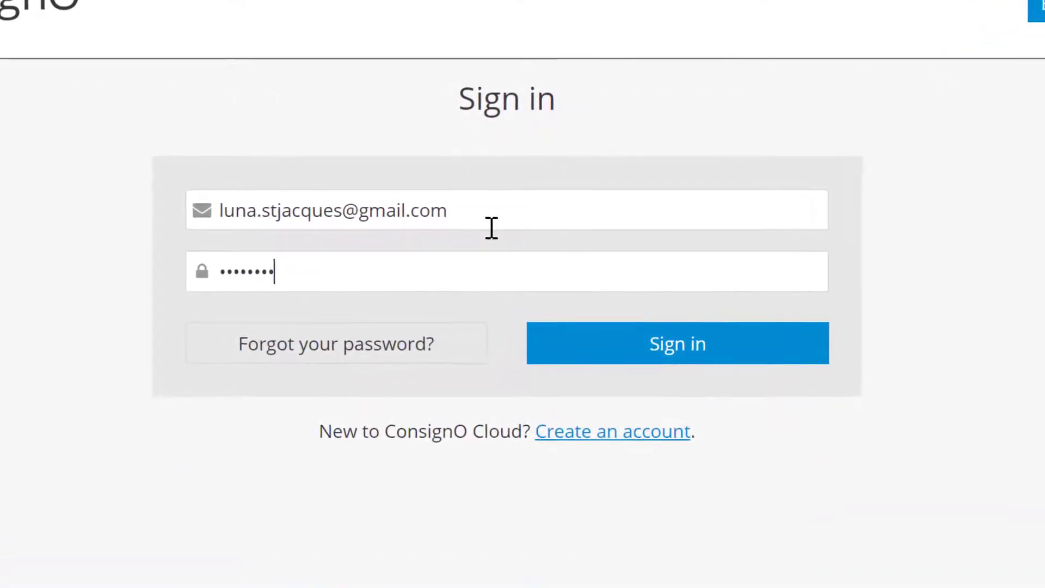
click(654, 366)
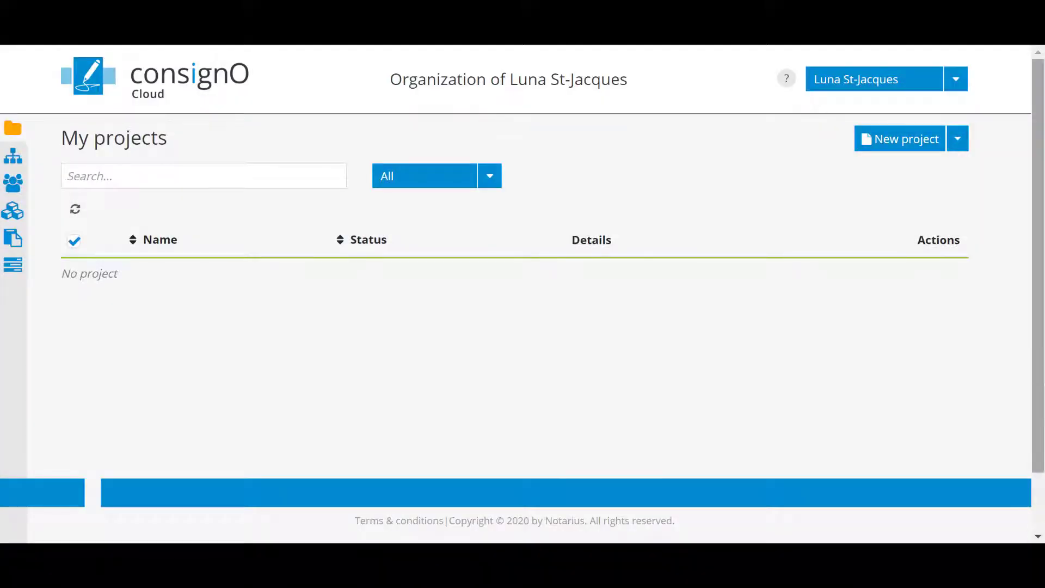
View the account Preferences with language, archive duration and PDF/A policy settings.
click(959, 81)
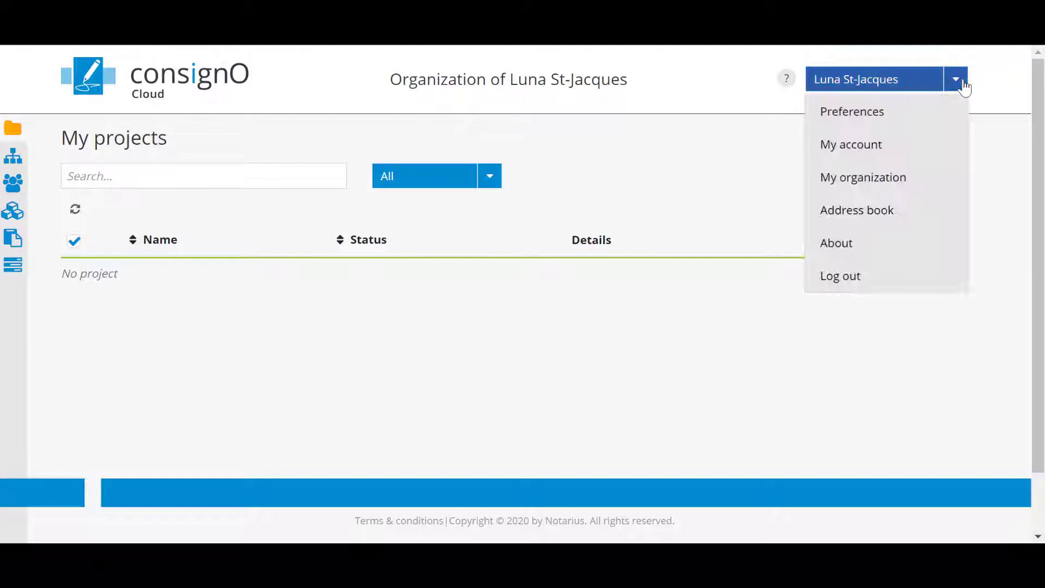
click(949, 103)
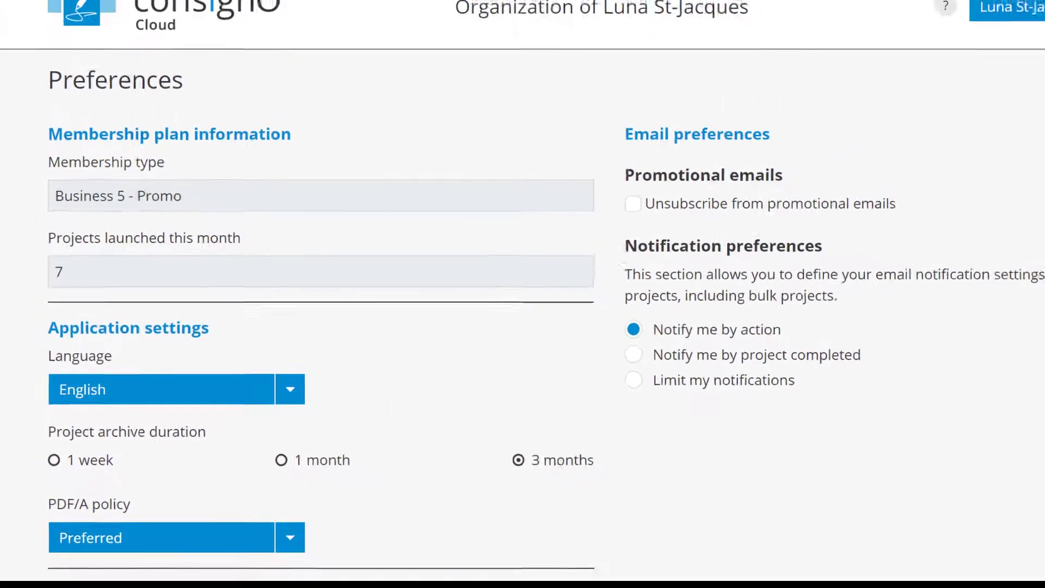
click(1007, 65)
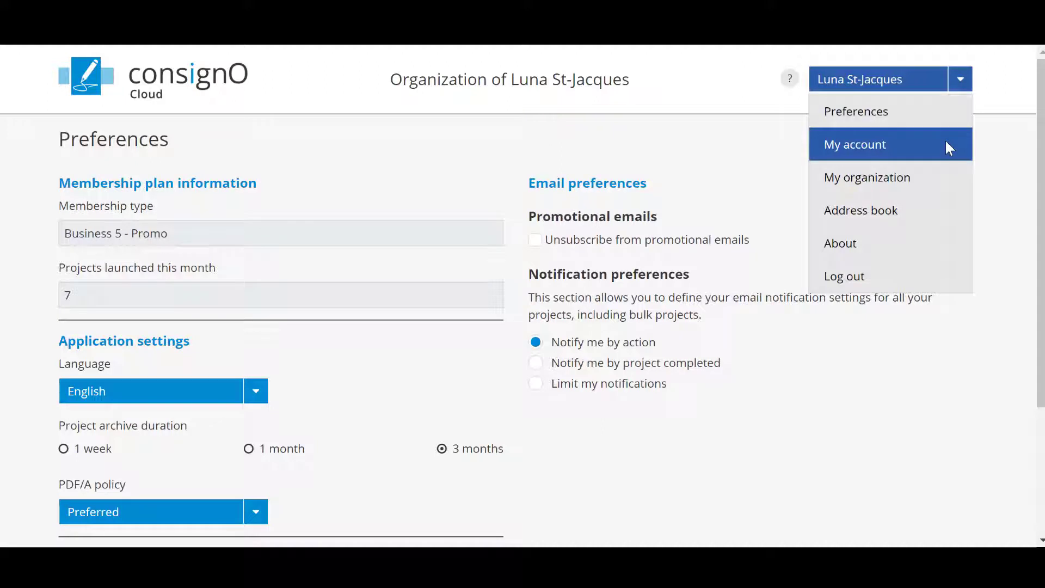
Open My organization and scroll through its communications and authentication settings.
click(946, 171)
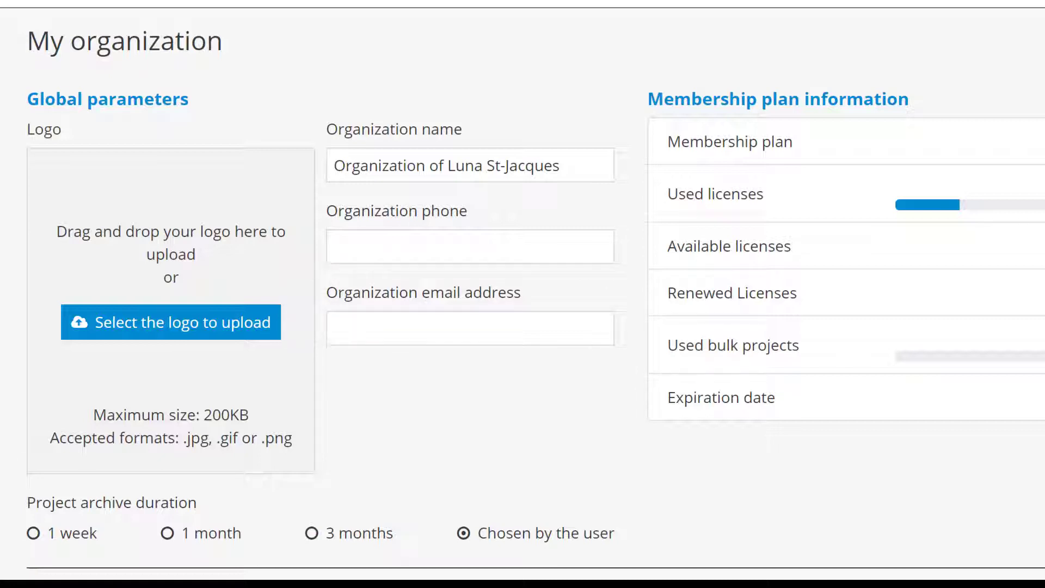
scroll(522, 293, down, 5)
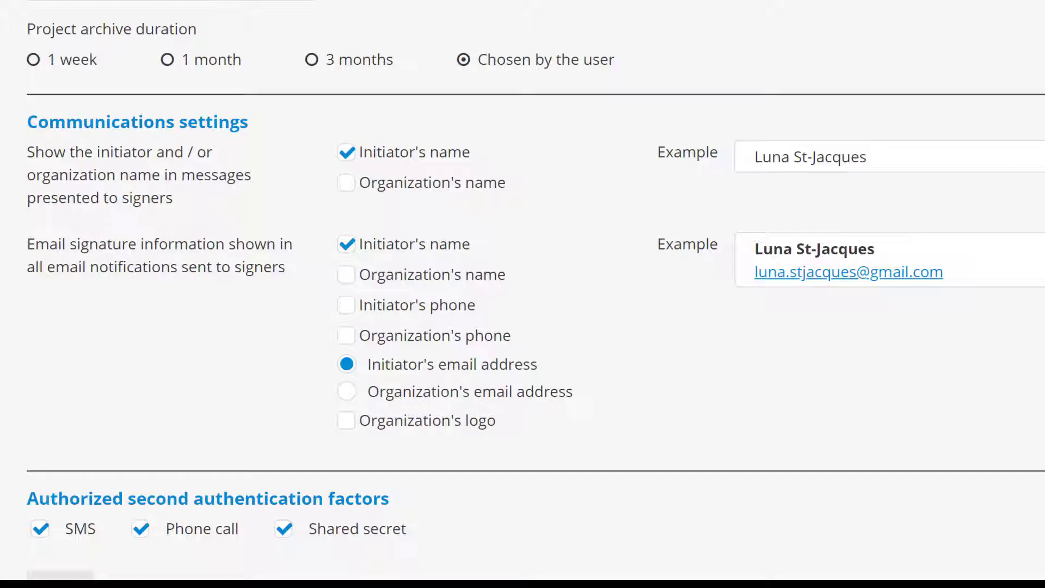
scroll(522, 293, up, 6)
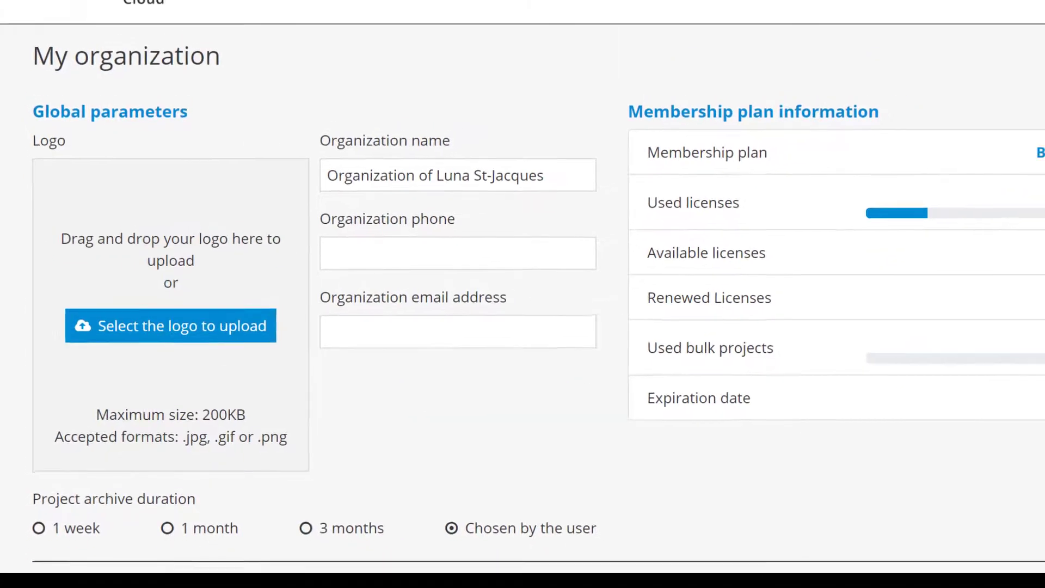
Open the account menu to head back to My projects.
click(977, 63)
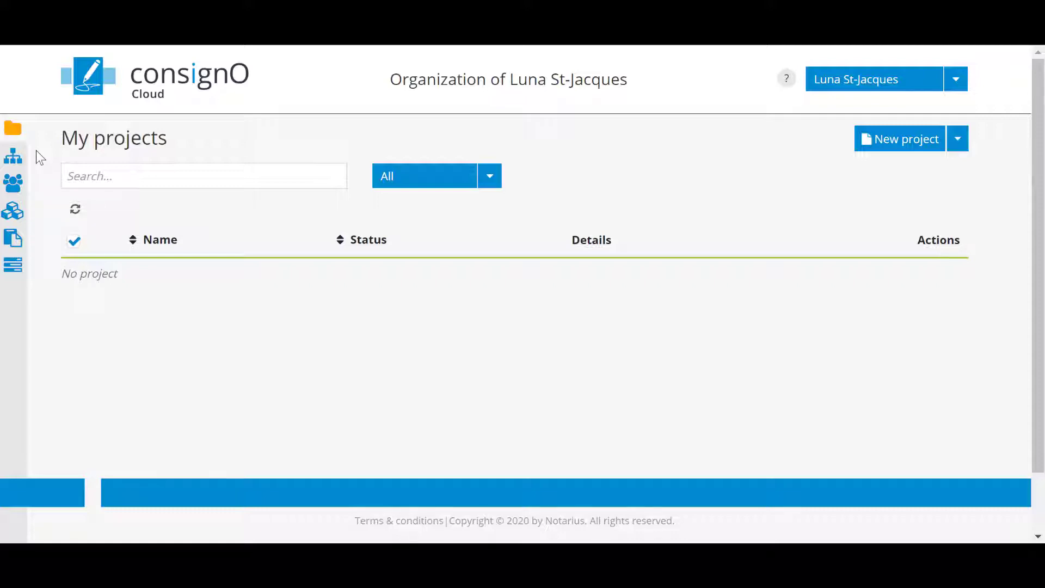
click(35, 152)
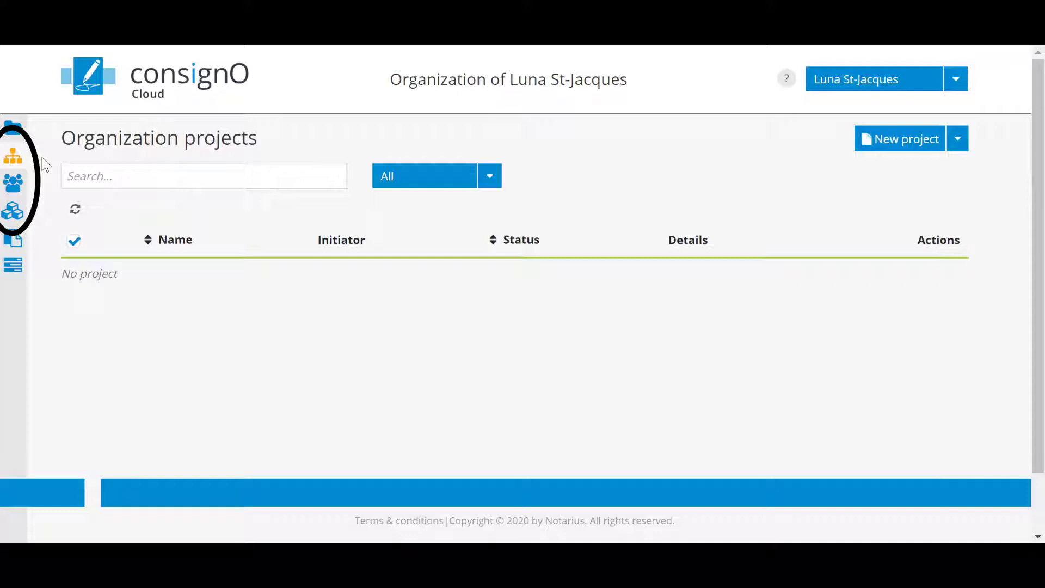
click(12, 188)
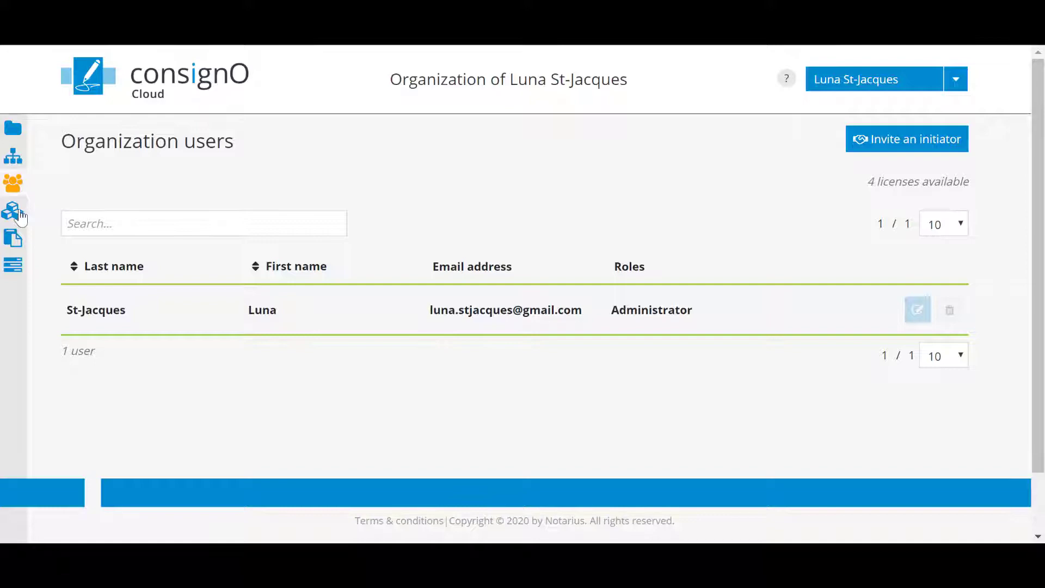
click(13, 211)
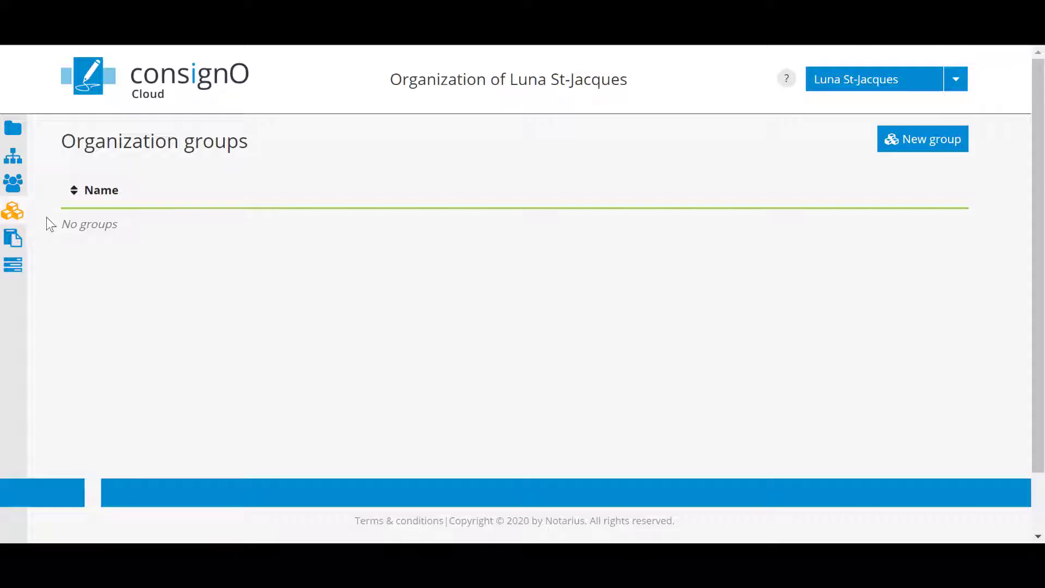
click(18, 243)
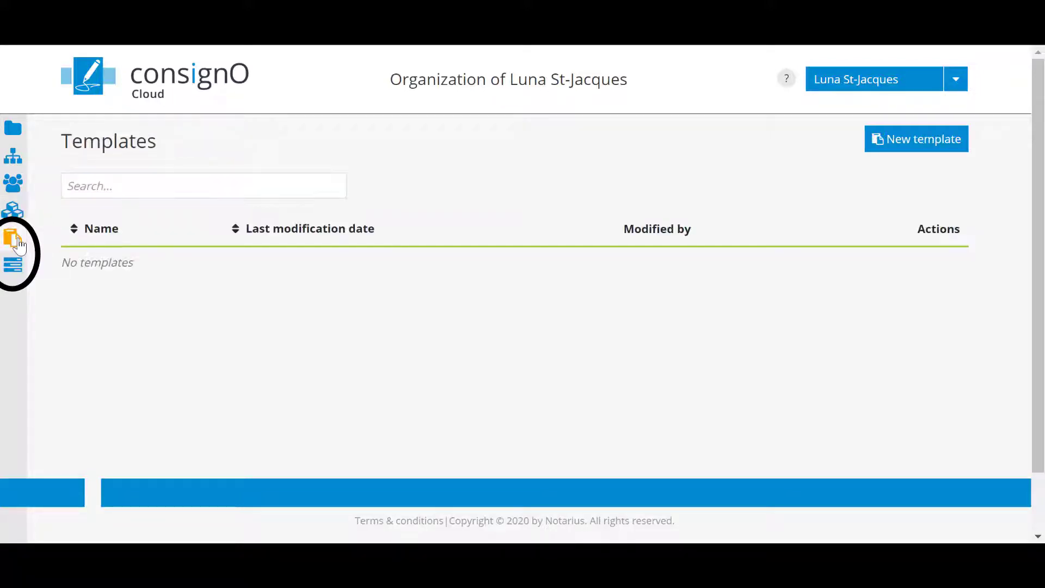
click(20, 265)
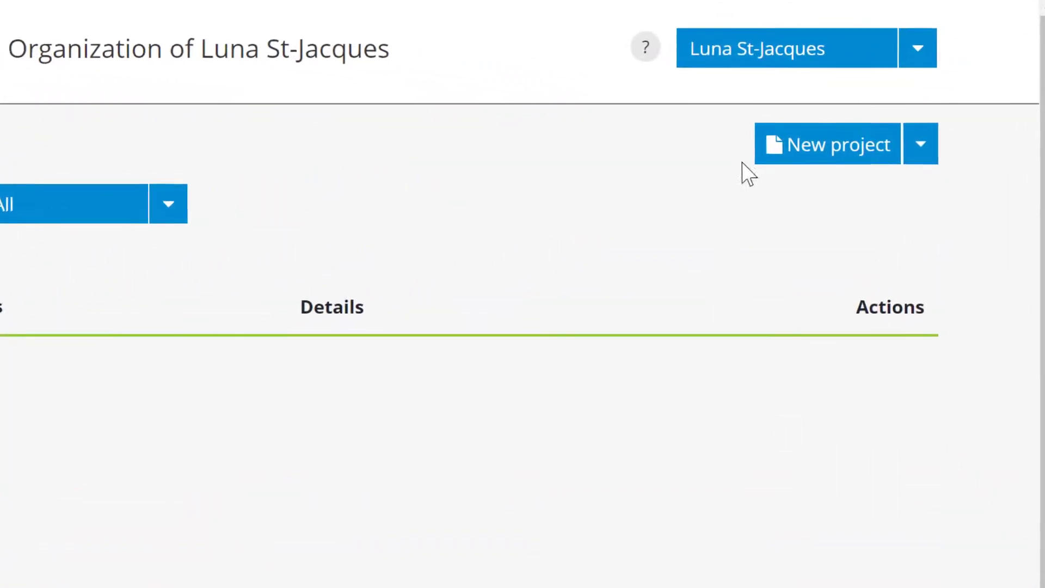
Create project 'Contract 1234' and upload the '0 Contract' file as its document.
click(788, 154)
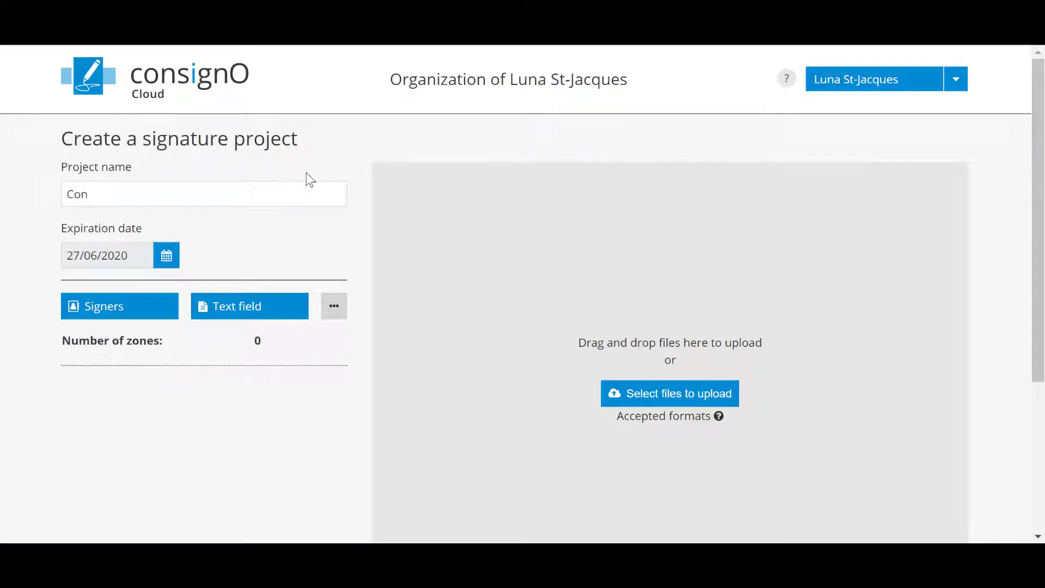
text(Contract 1234)
click(699, 400)
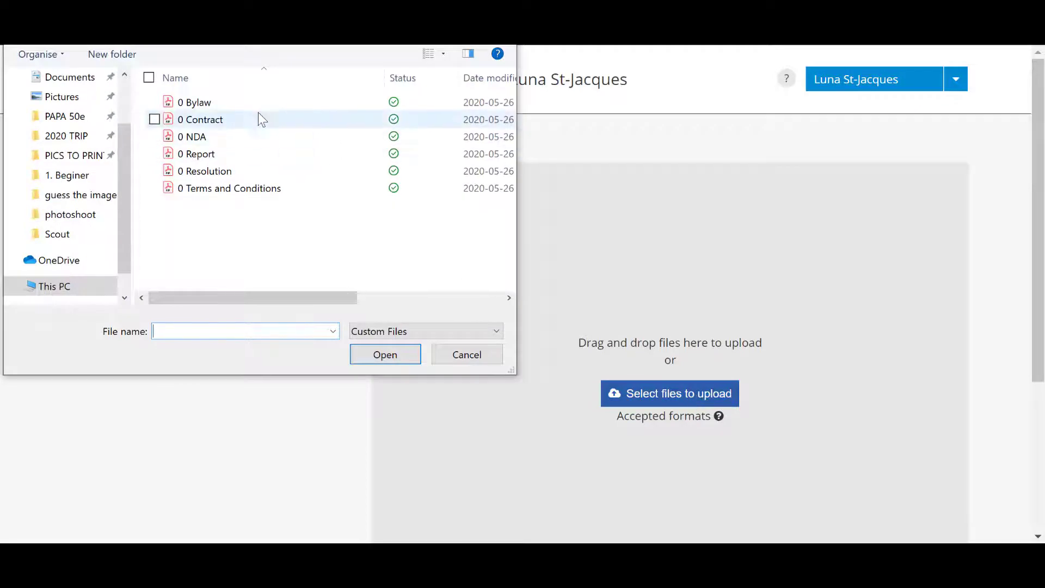
click(256, 118)
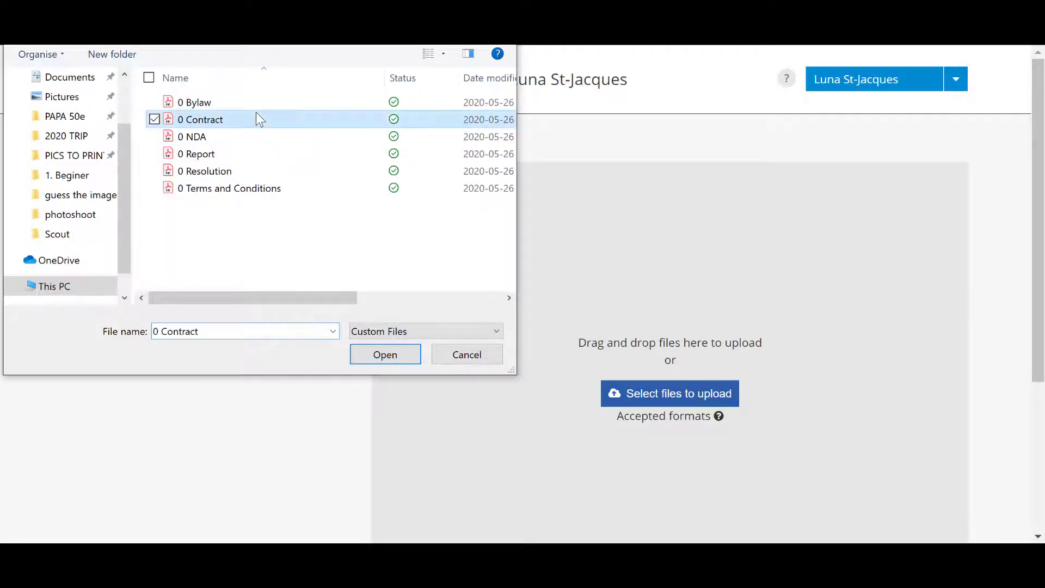
click(372, 355)
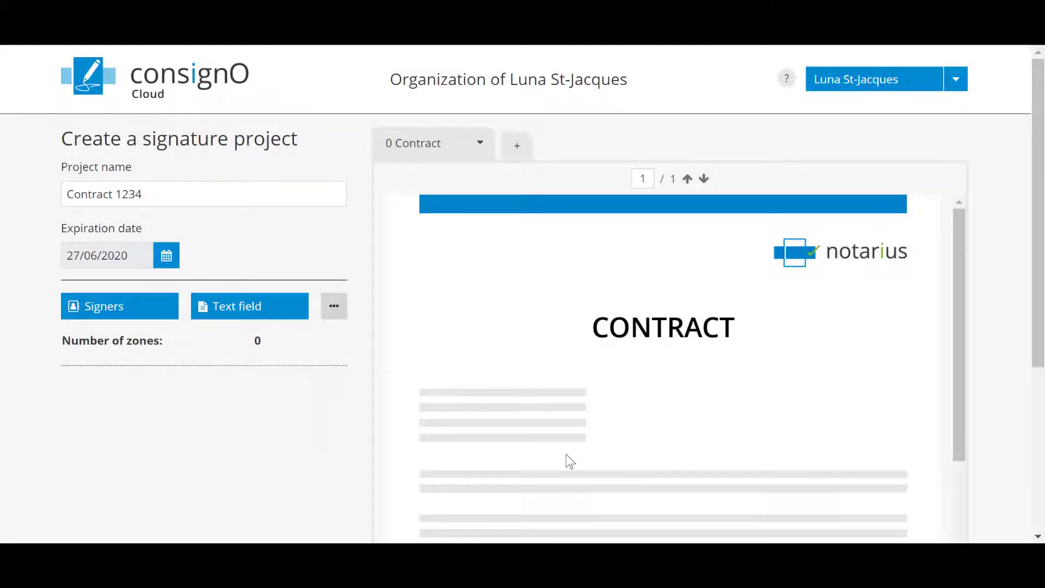
Add the existing address-book contact as first signer, then start a new signer.
scroll(569, 461, down, 5)
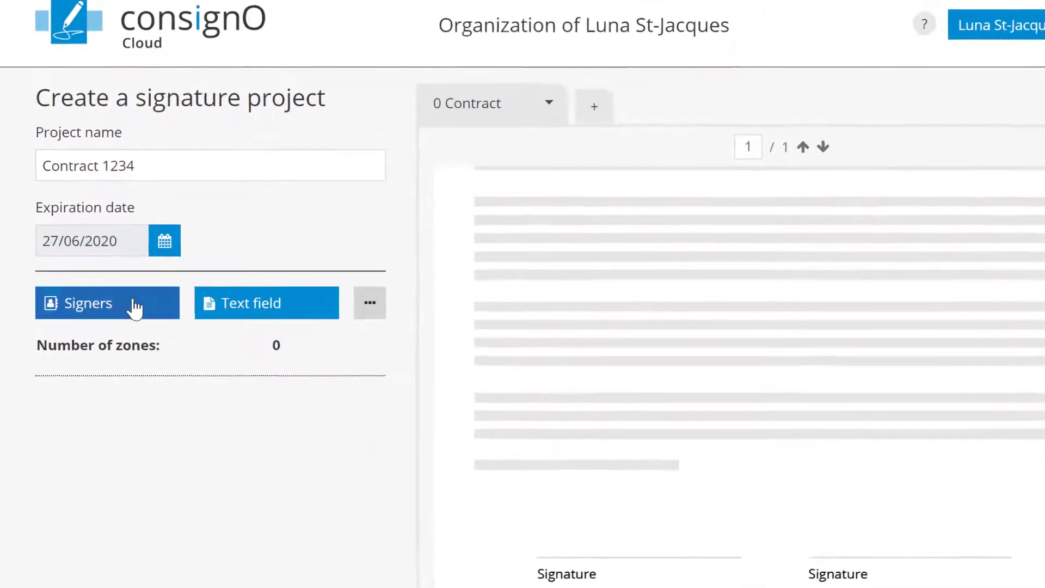
click(134, 309)
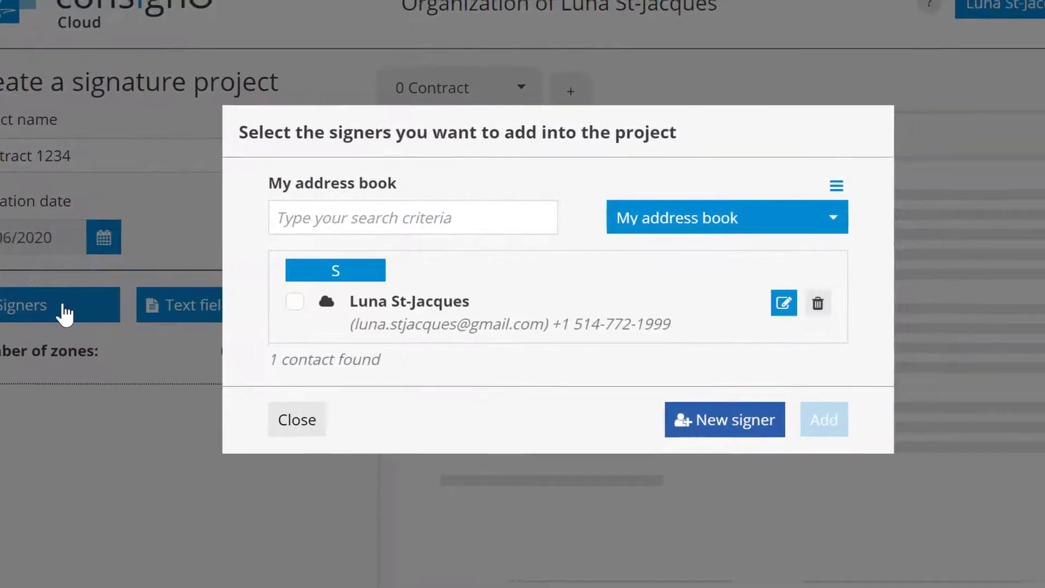
click(253, 309)
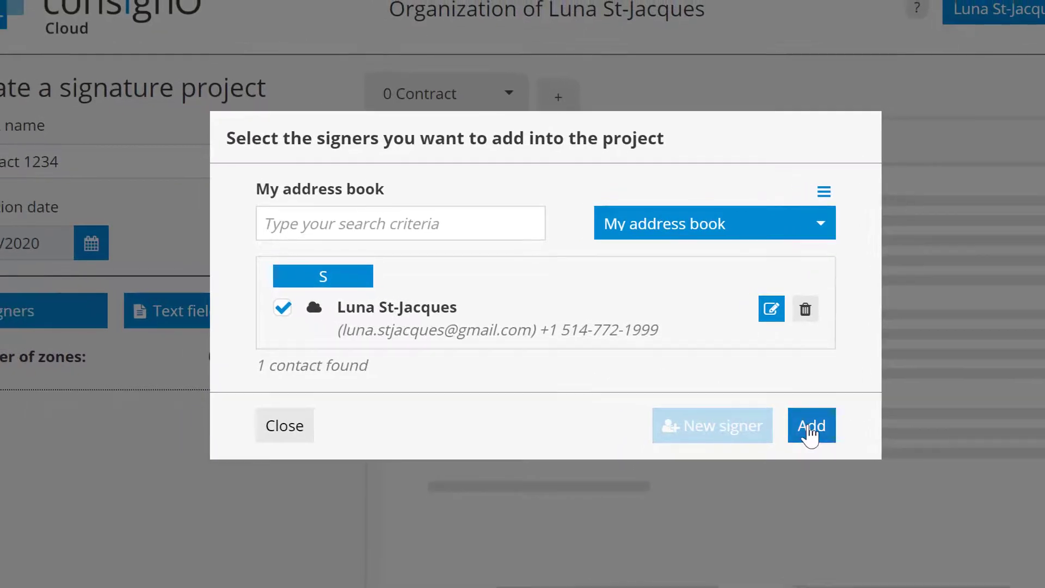
click(782, 422)
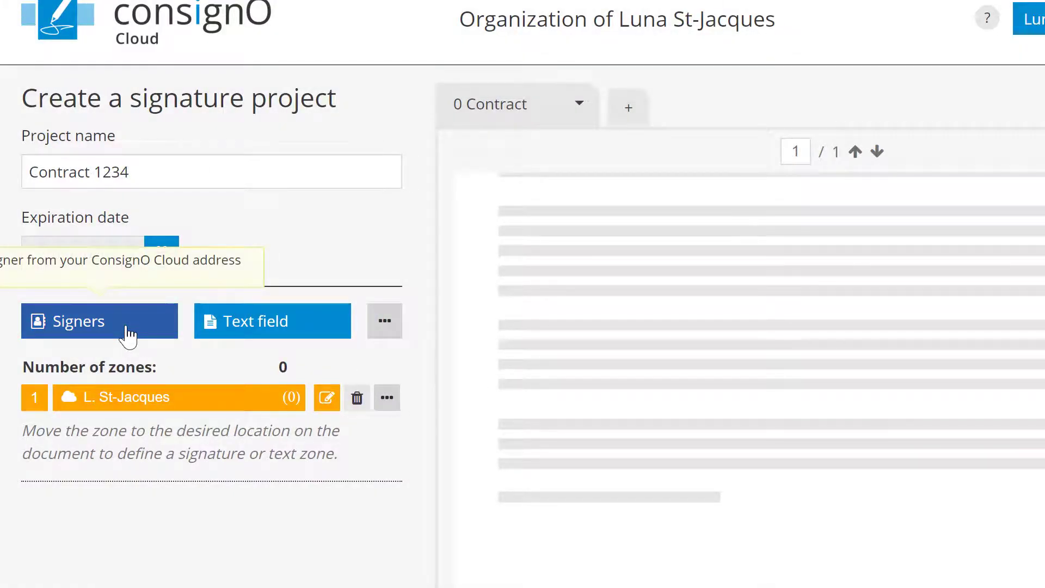
click(129, 333)
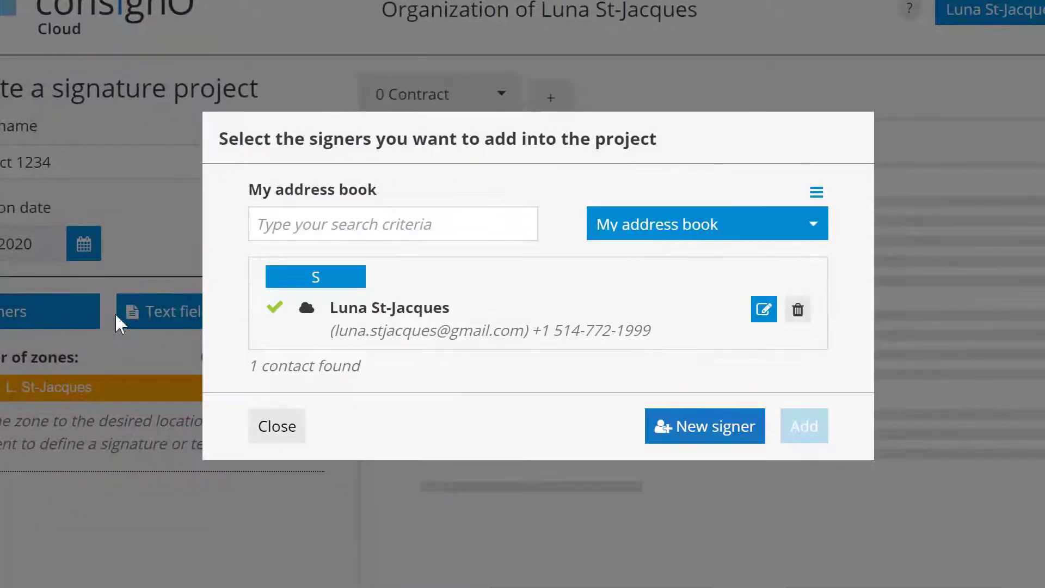
click(669, 427)
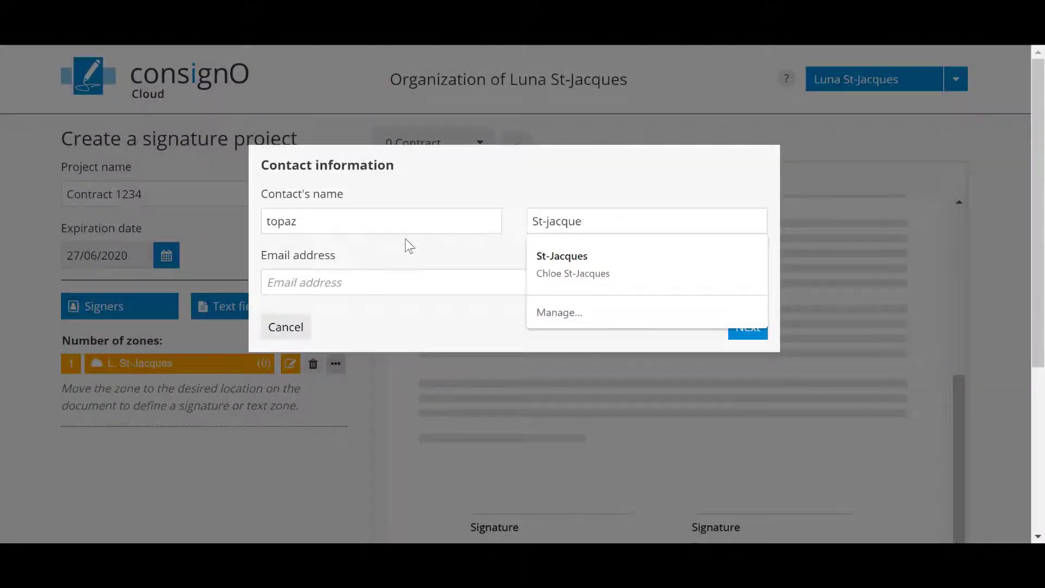
Enter the new signer's e-mail address and continue to their authentication settings.
click(351, 284)
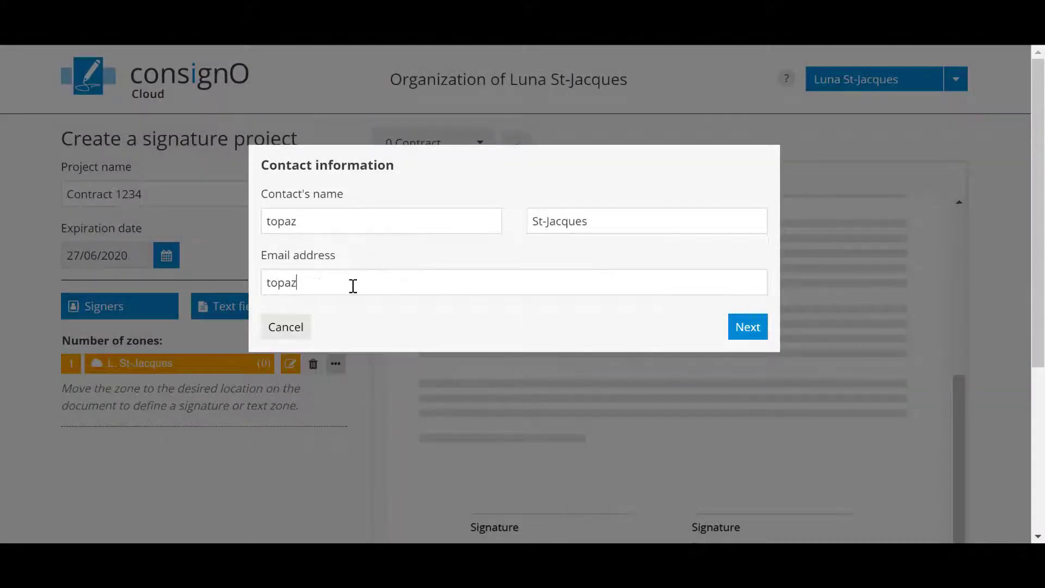
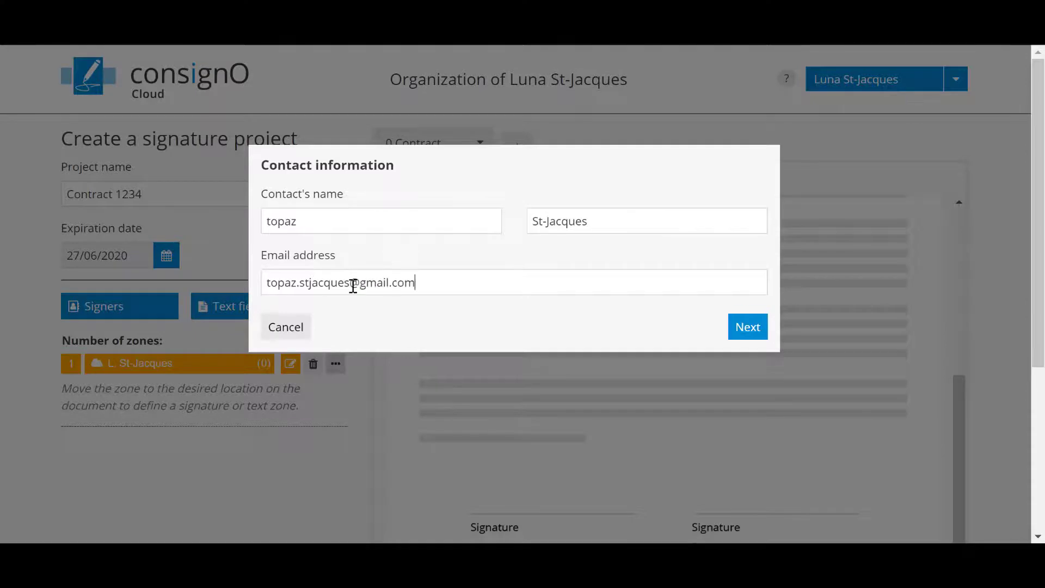
click(748, 326)
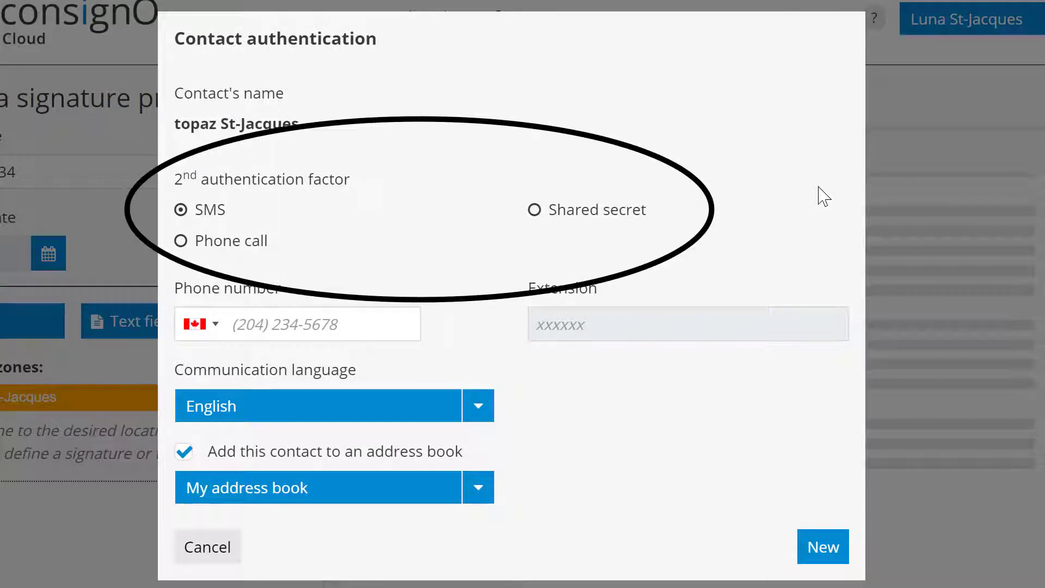
Secure the second signer with a birth-country shared-secret question and answer, then add them.
click(535, 212)
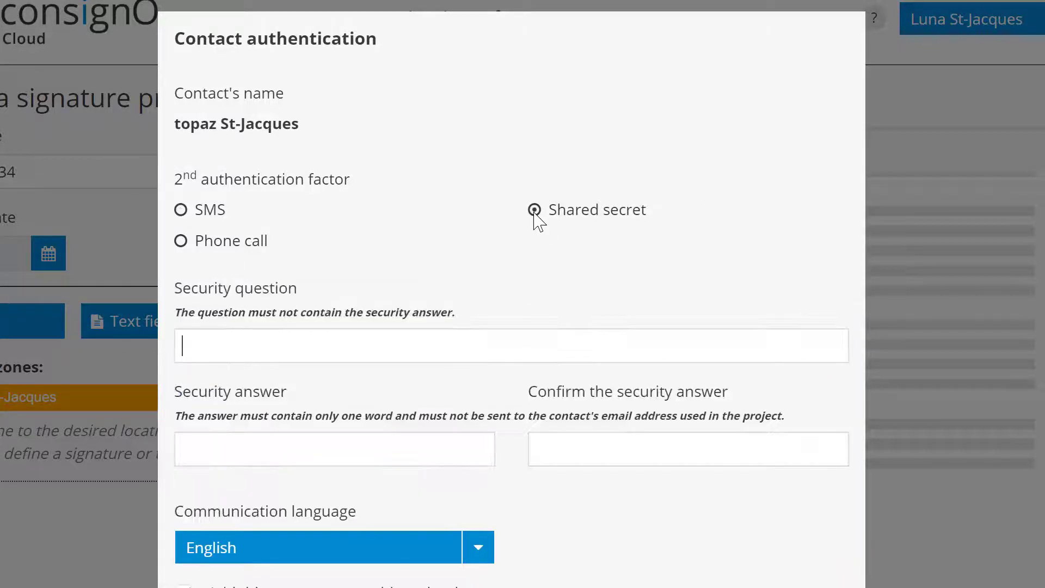
text(the country in)
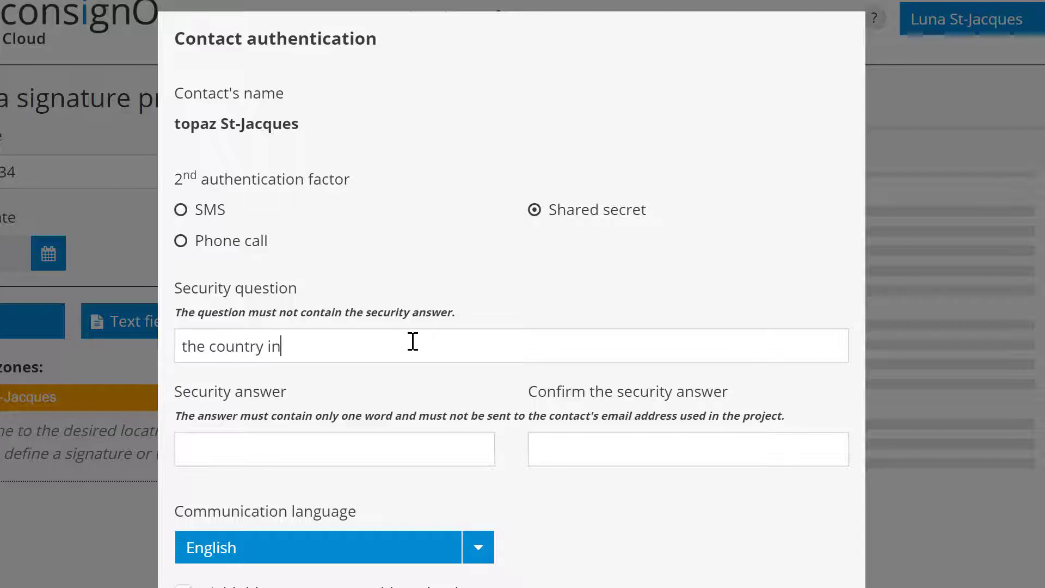
text( which I was born)
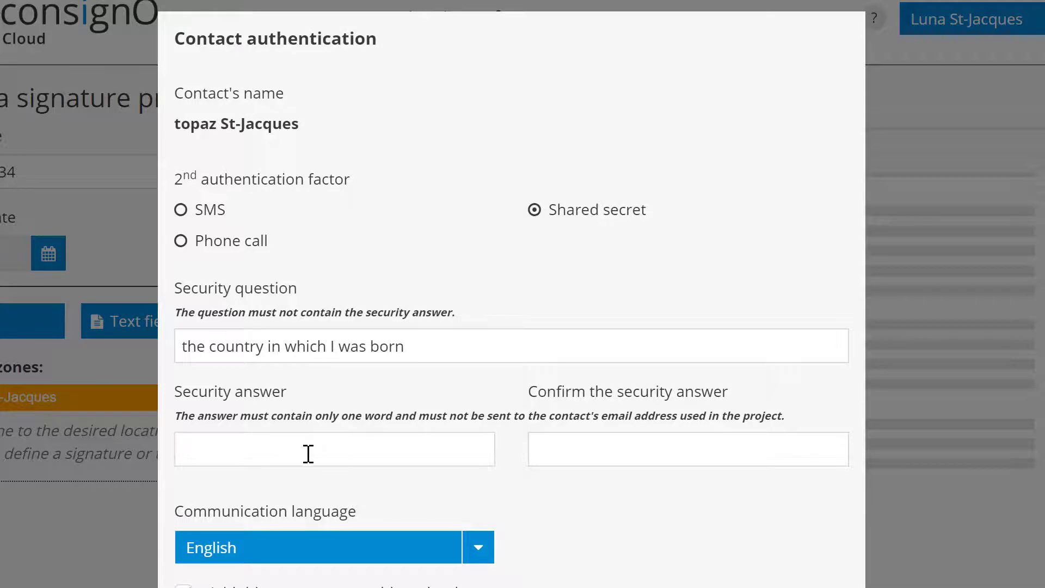
click(302, 448)
click(561, 452)
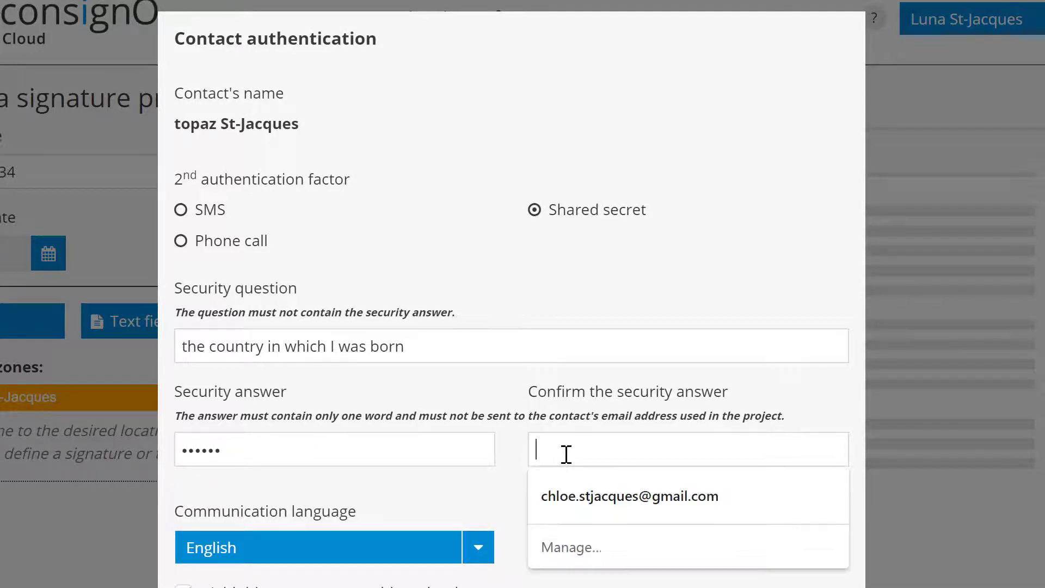
scroll(566, 454, down, 3)
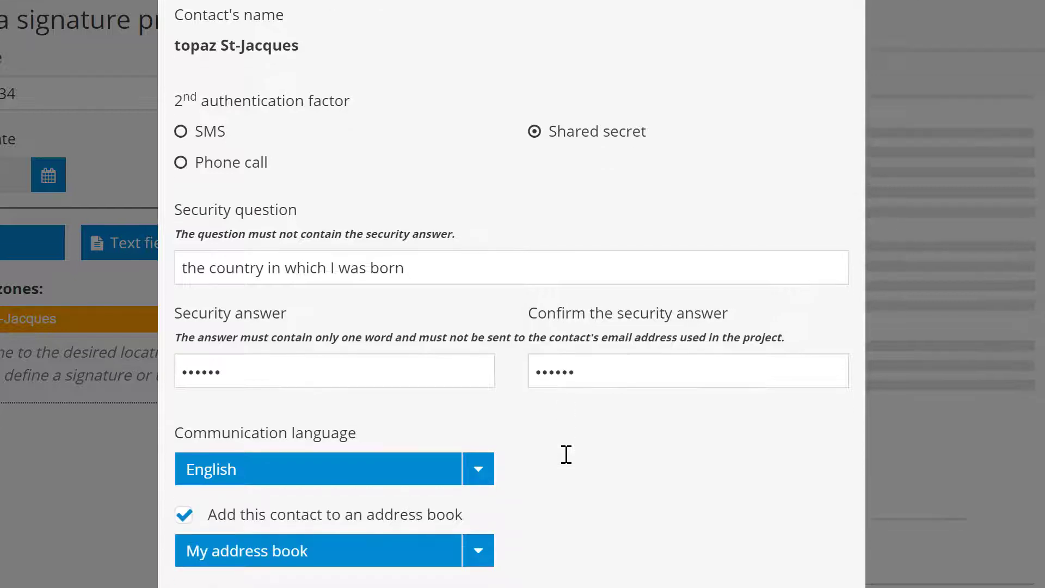
click(830, 539)
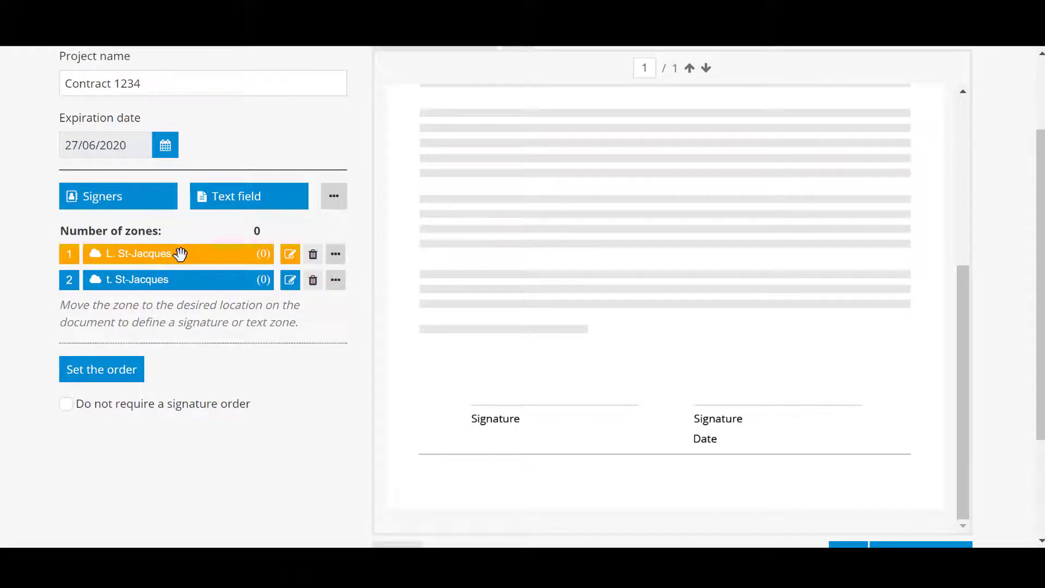
Place the first signer's signature zone above the left Signature line.
mouse_move(180, 253)
mouse_down()
mouse_move(466, 308)
mouse_move(553, 350)
mouse_move(555, 363)
mouse_up()
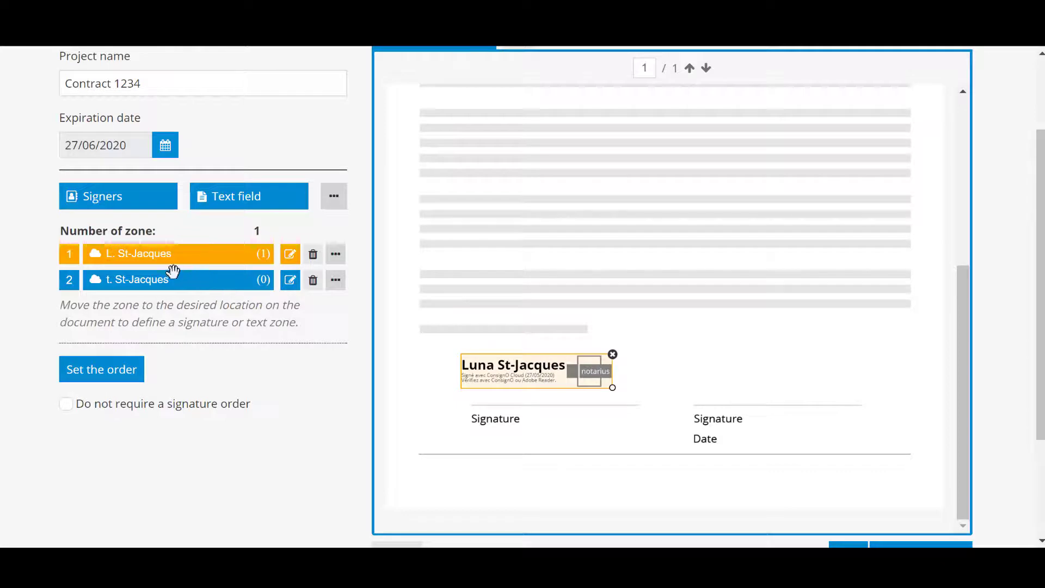
right_click(479, 301)
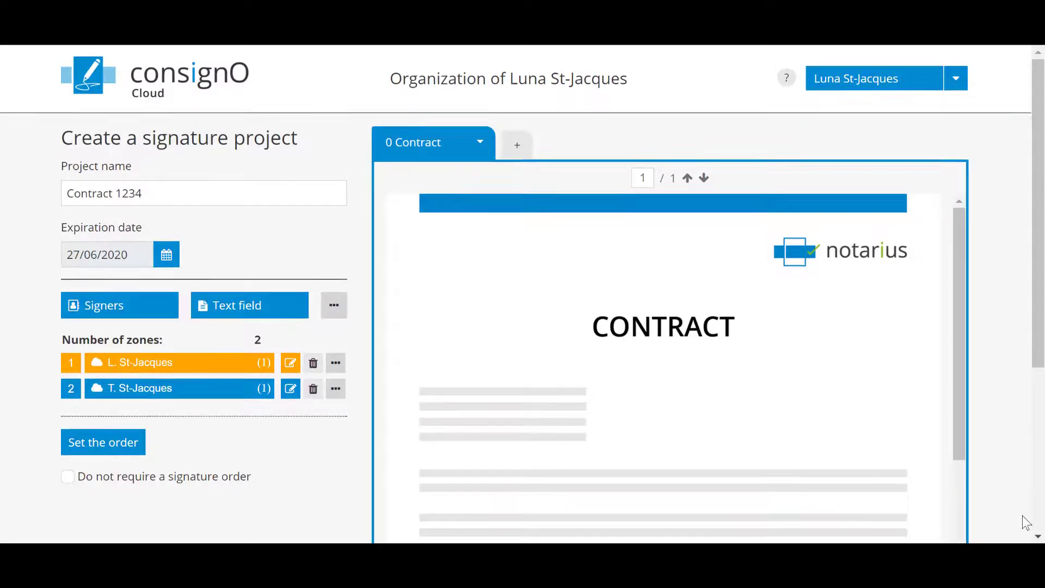
Write the message 'Sign the document' to all signers.
scroll(1026, 522, down, 5)
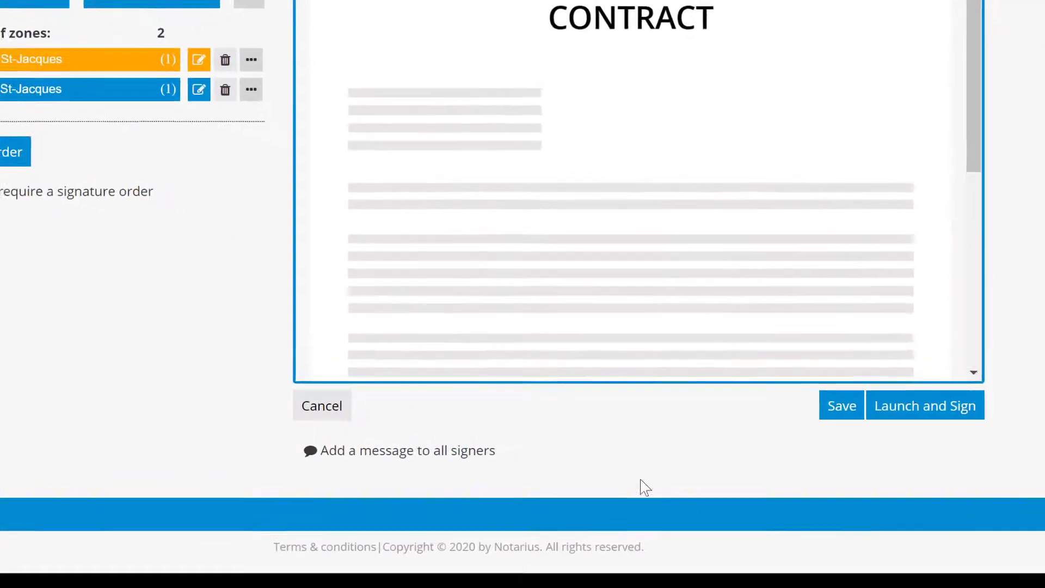
click(482, 440)
scroll(365, 474, down, 2)
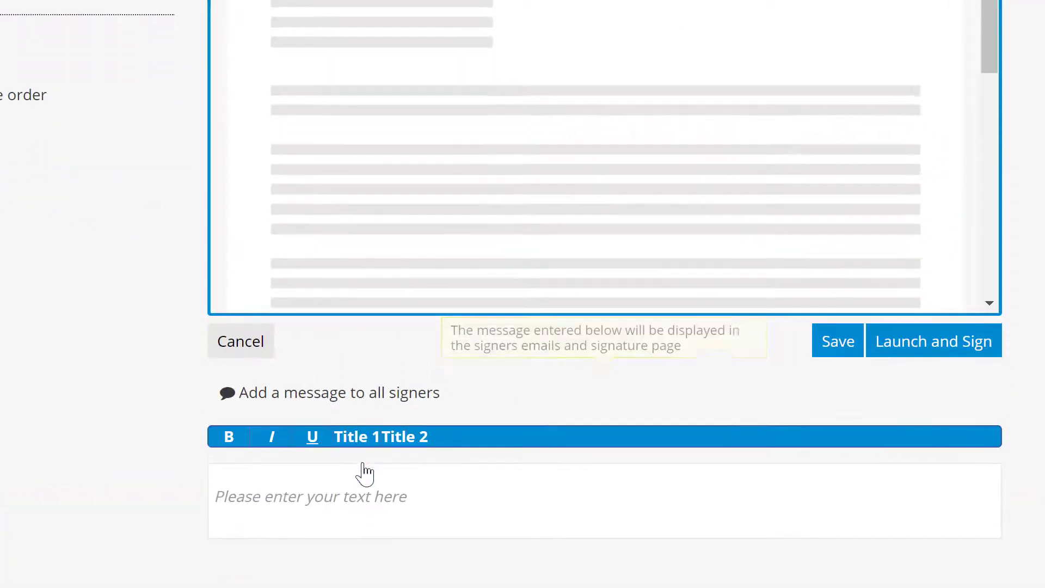
click(310, 446)
text(S)
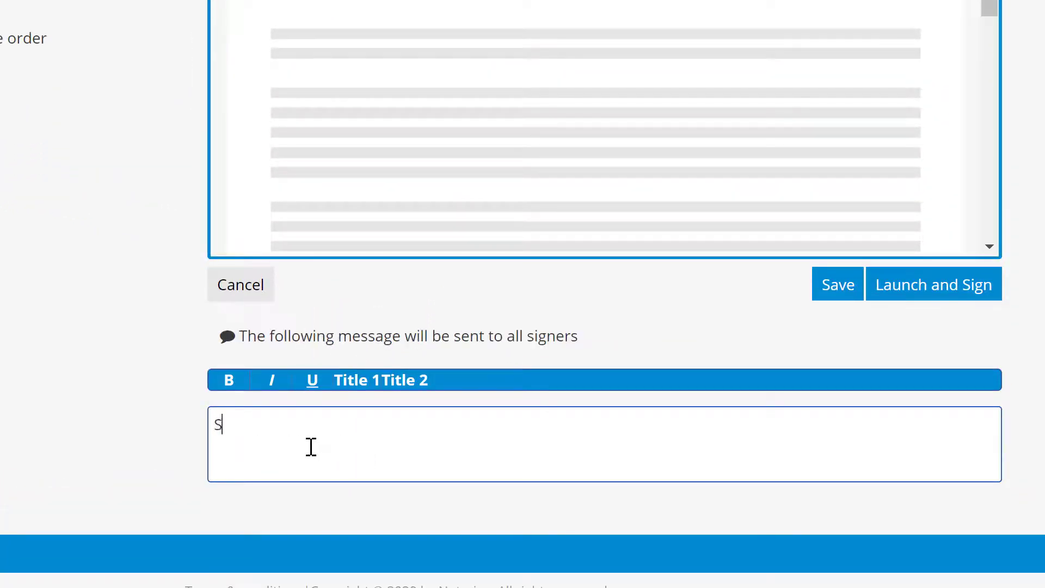
text(ign the document)
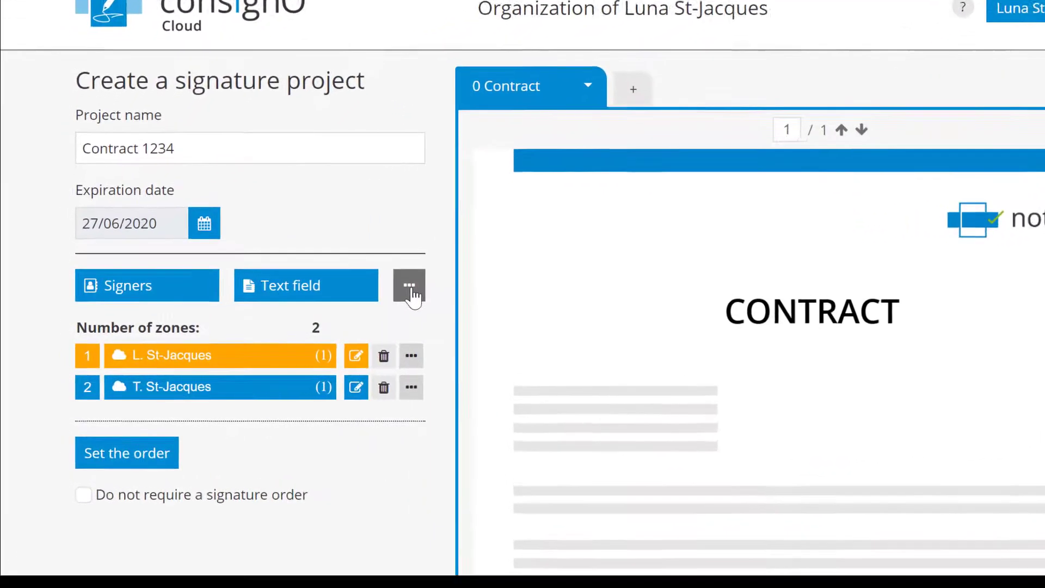
Create a new person to notify, entering the contact's first name, last name and e-mail address.
click(446, 277)
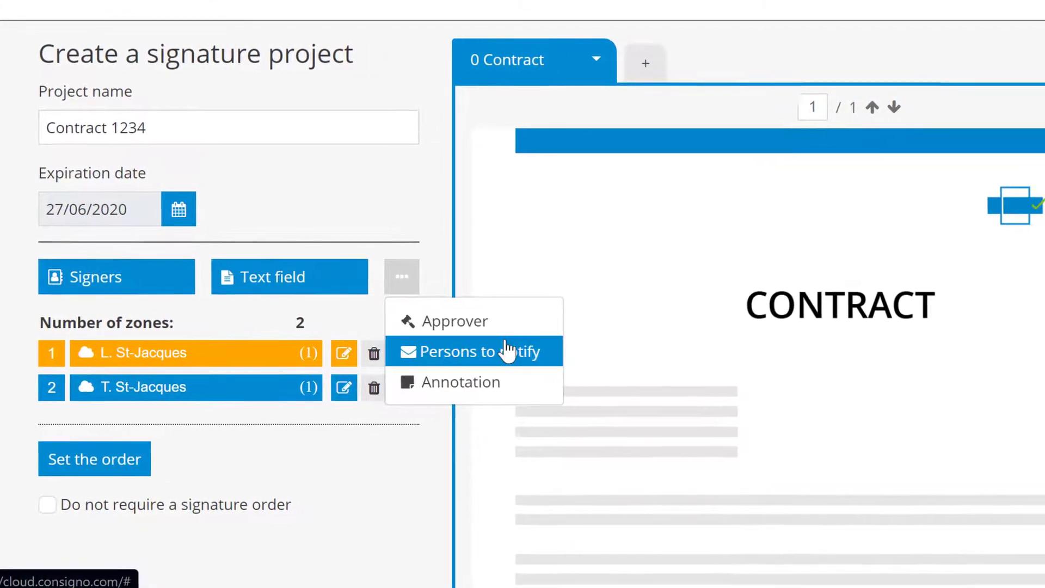
click(506, 351)
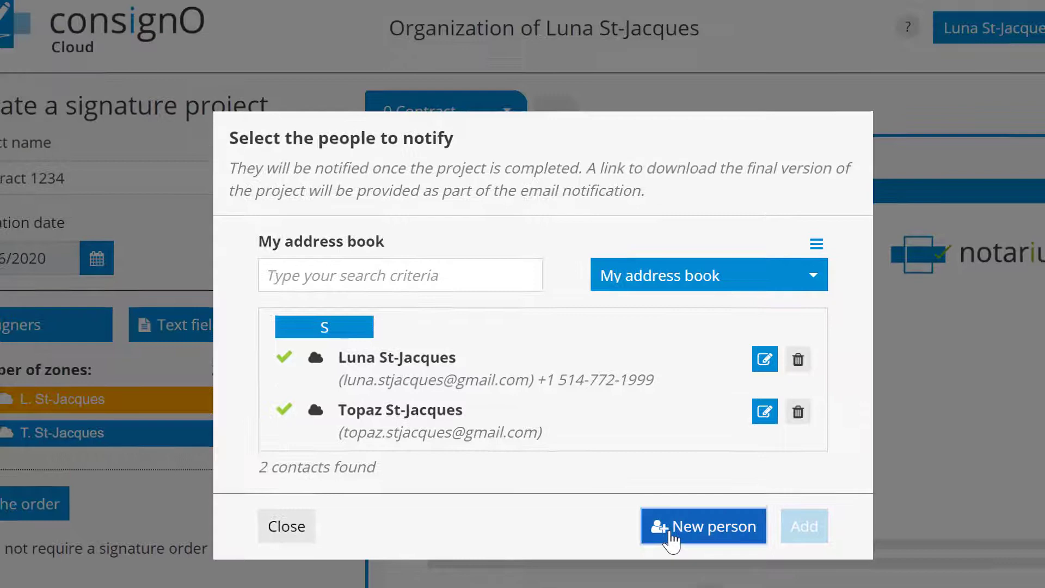
click(699, 490)
click(314, 166)
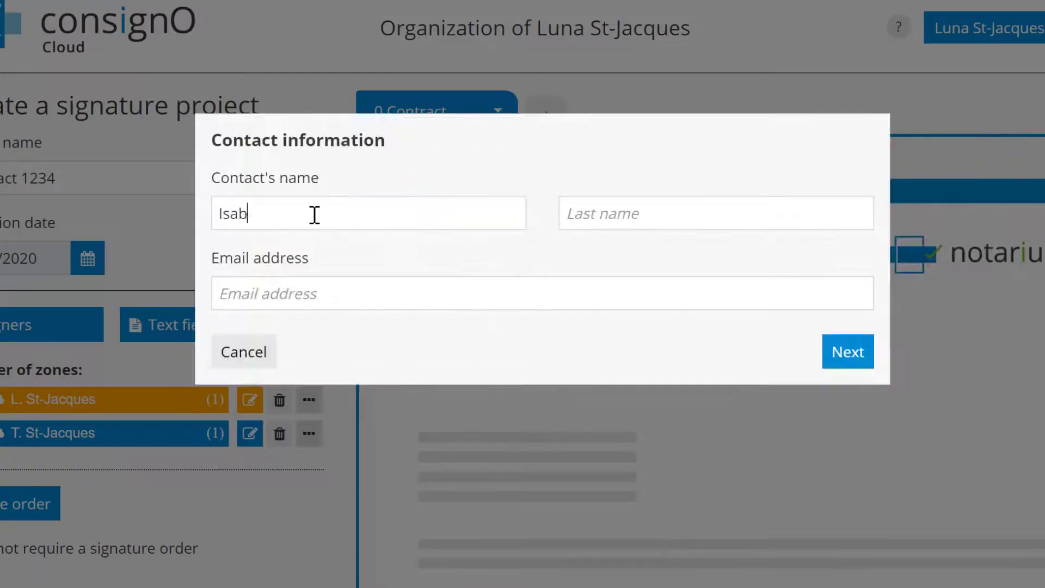
key(Tab)
key(Tab)
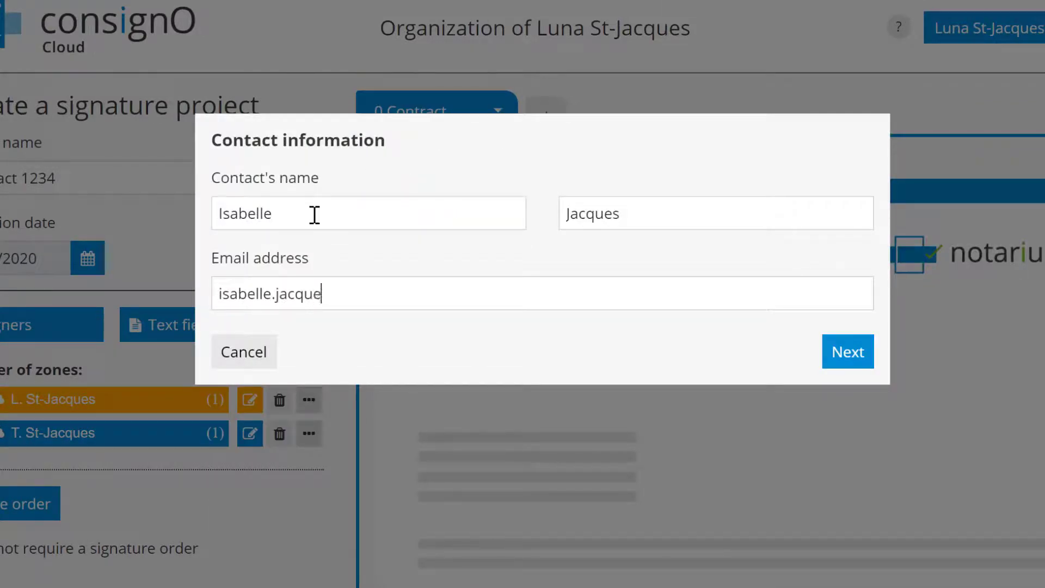
Give the new contact their mobile phone number for SMS authentication and add them to the notify list.
click(854, 349)
click(316, 327)
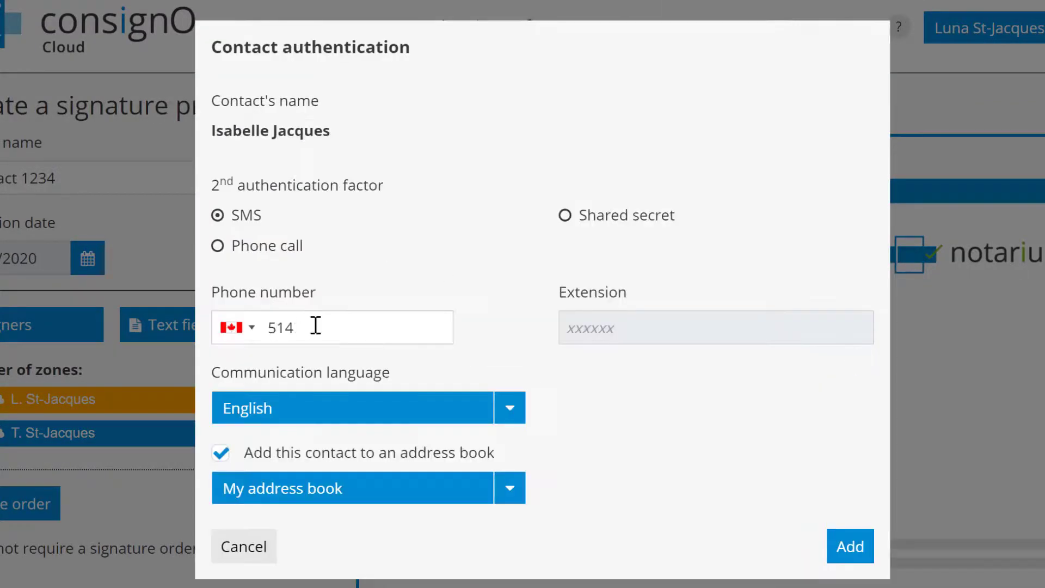
click(850, 546)
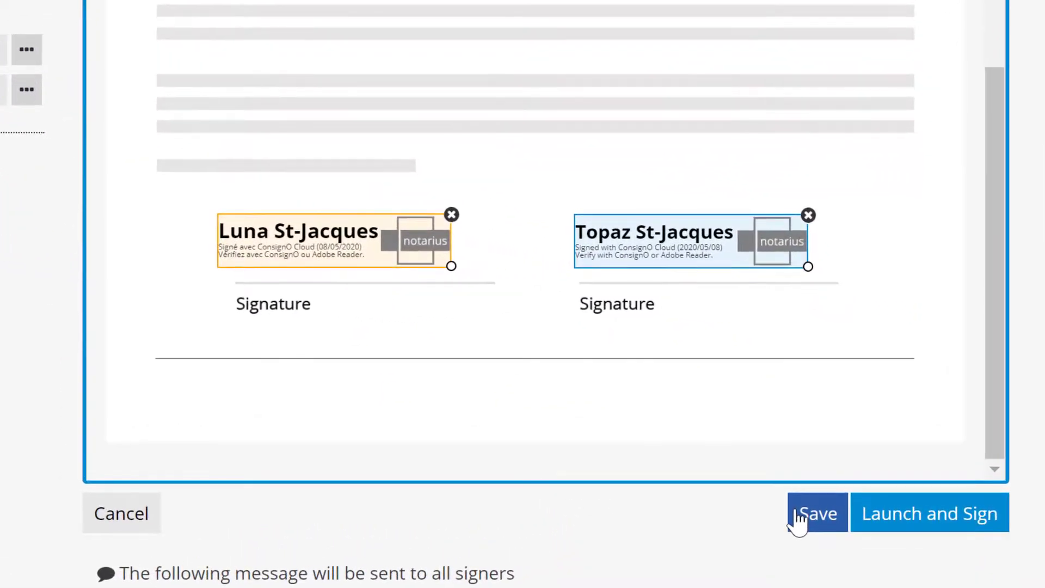
Save Contract 1234 as a draft, check its 2 defined signatures, and launch it from My projects.
click(797, 519)
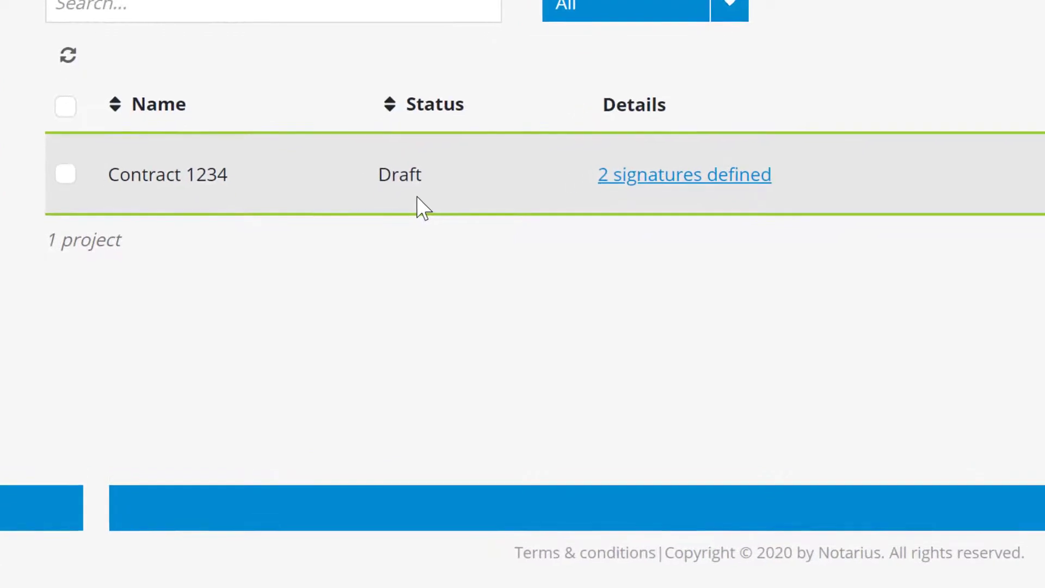
click(683, 173)
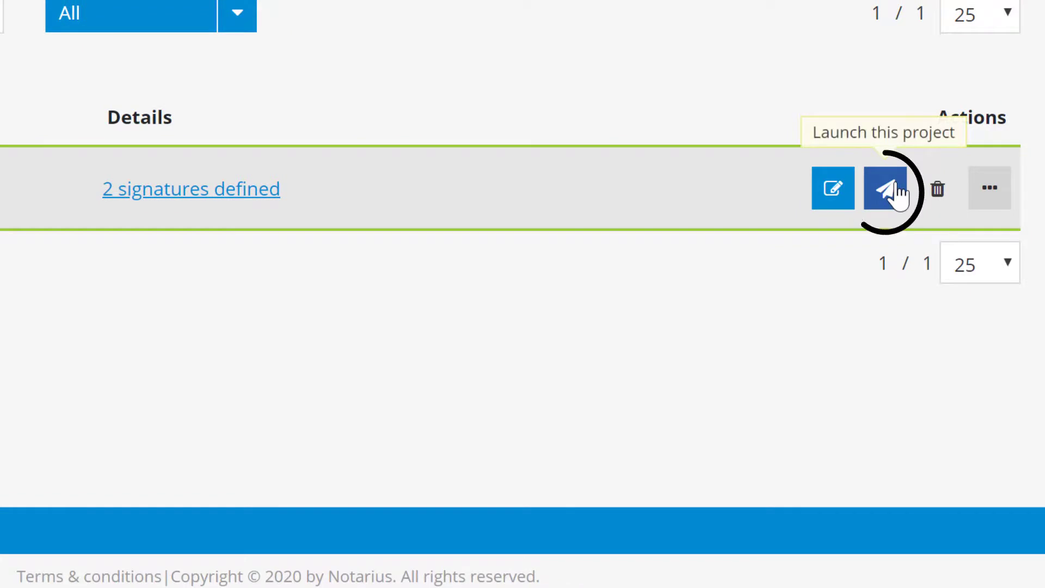
click(897, 194)
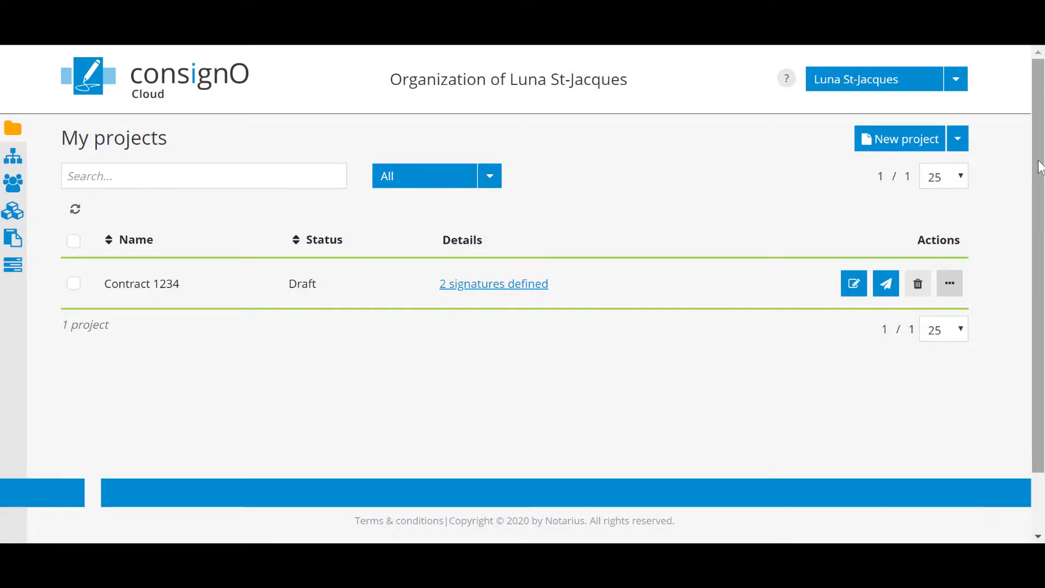
Show the Get started help offering Quick start, Advanced features and Manage my dashboard tutorials.
click(786, 88)
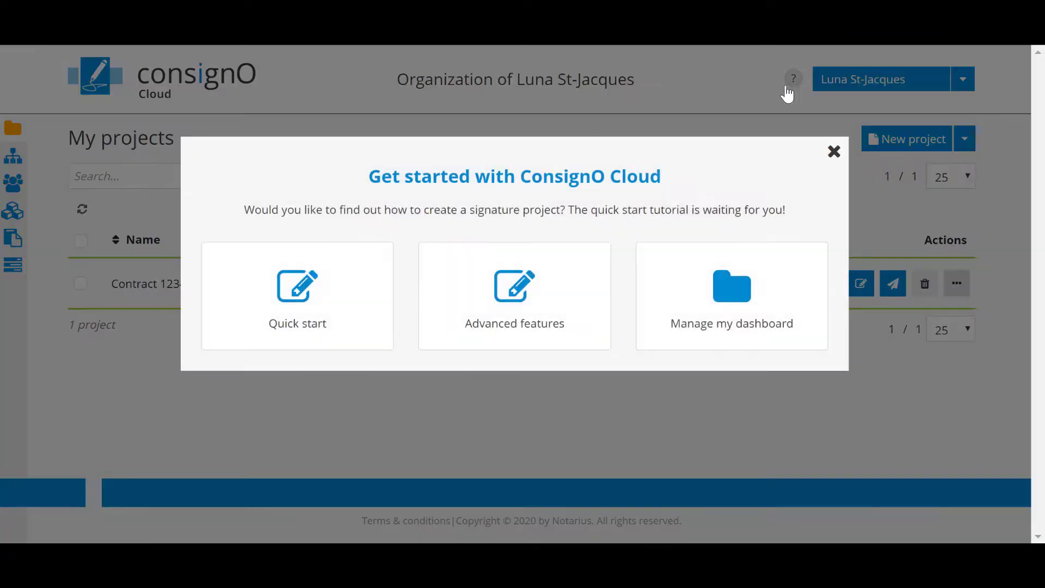